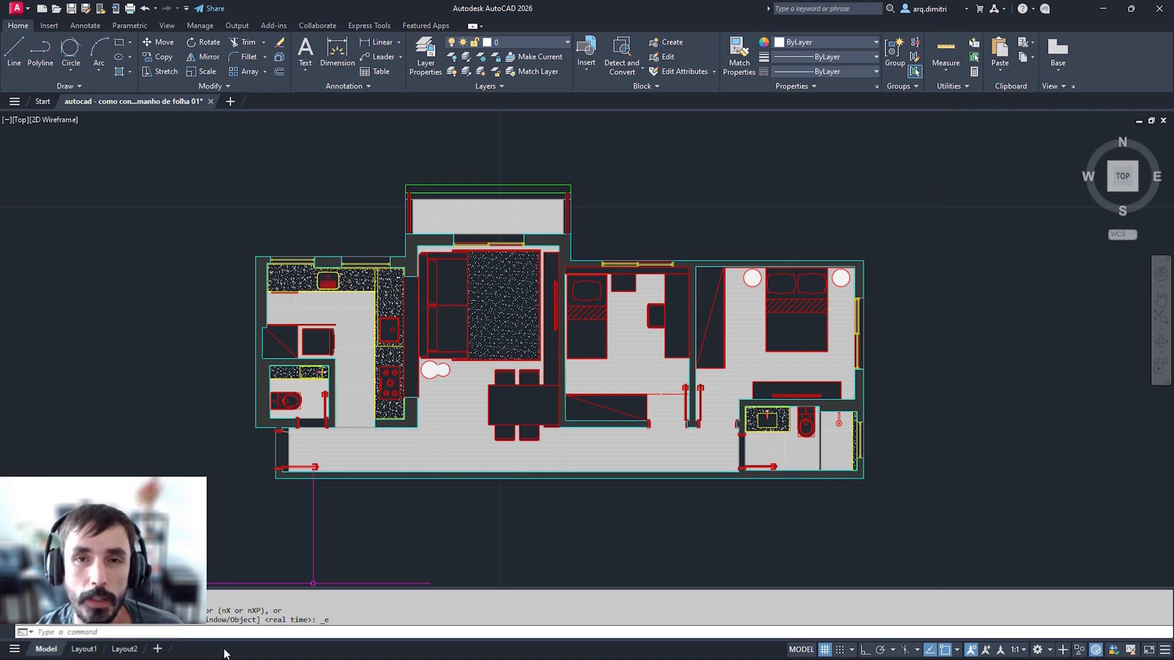
# - Open Layout1's page setup for modification and assign DWG To PDF.pc3 as its plotter
pyautogui.click(83, 649)
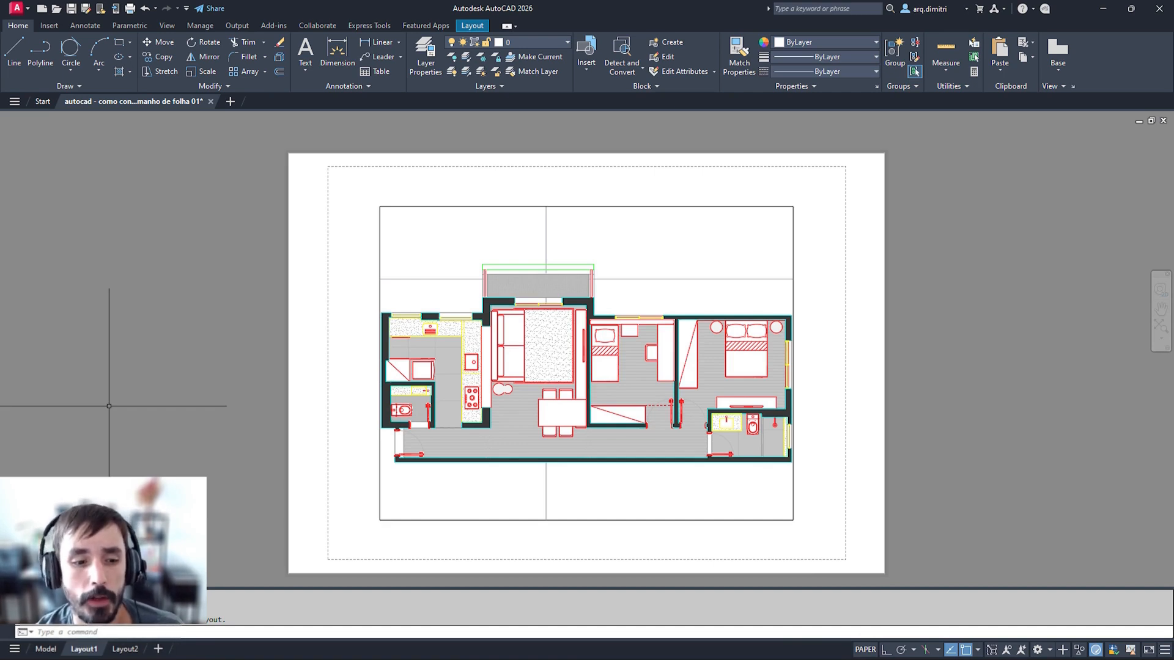
pyautogui.rightClick(89, 655)
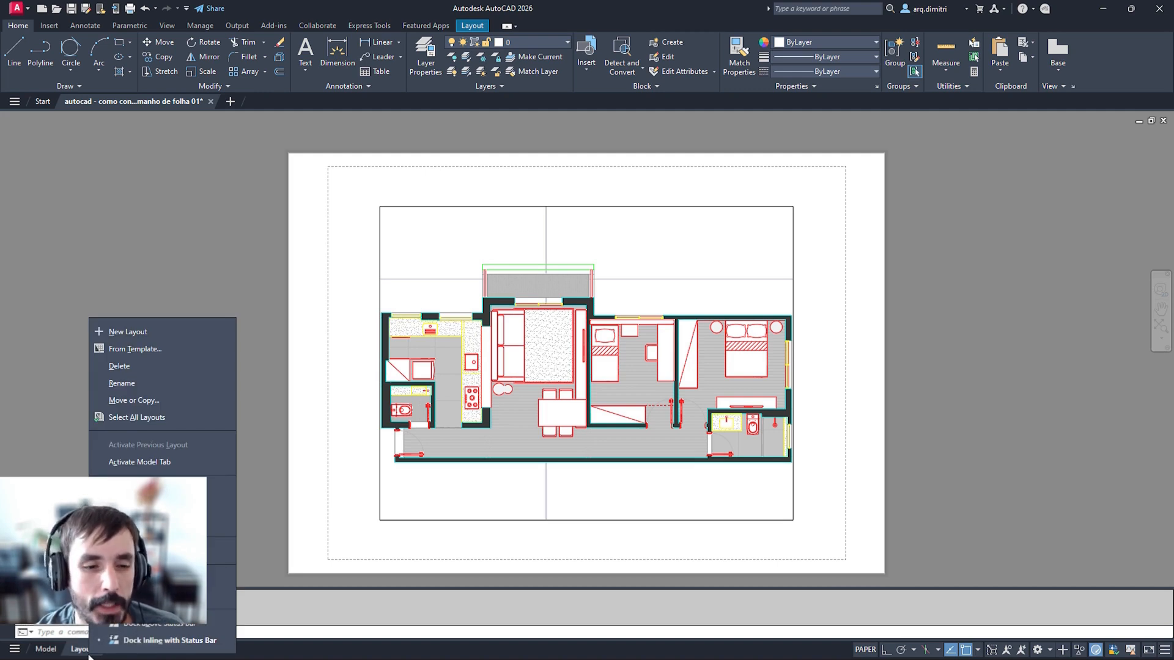
pyautogui.click(153, 489)
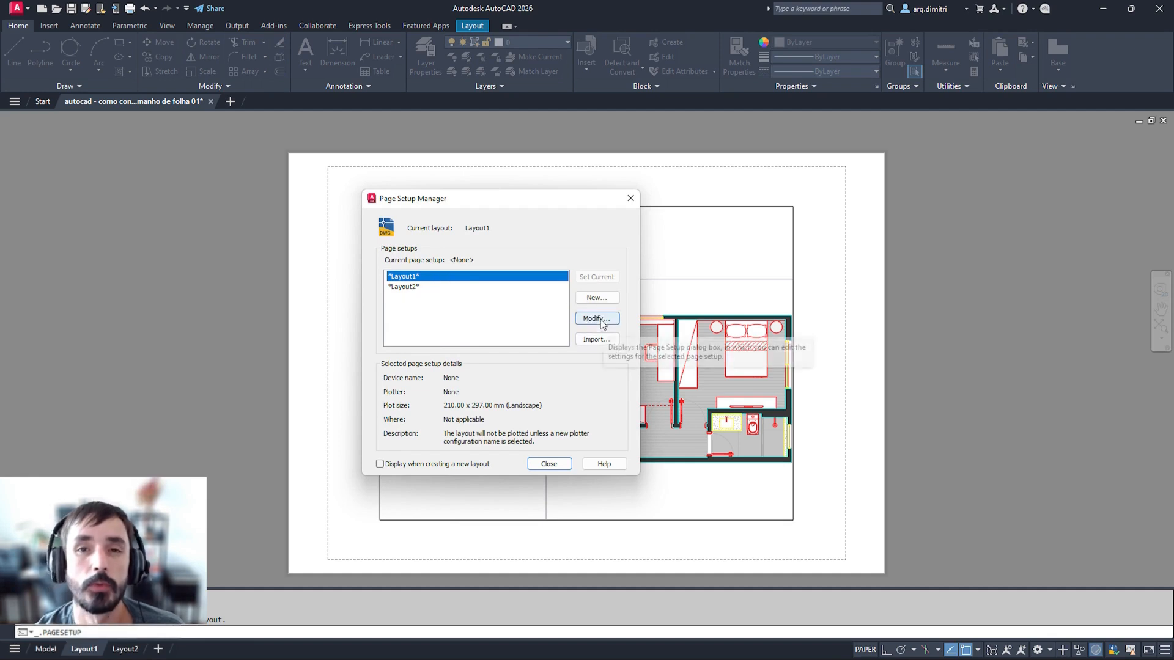
pyautogui.click(596, 318)
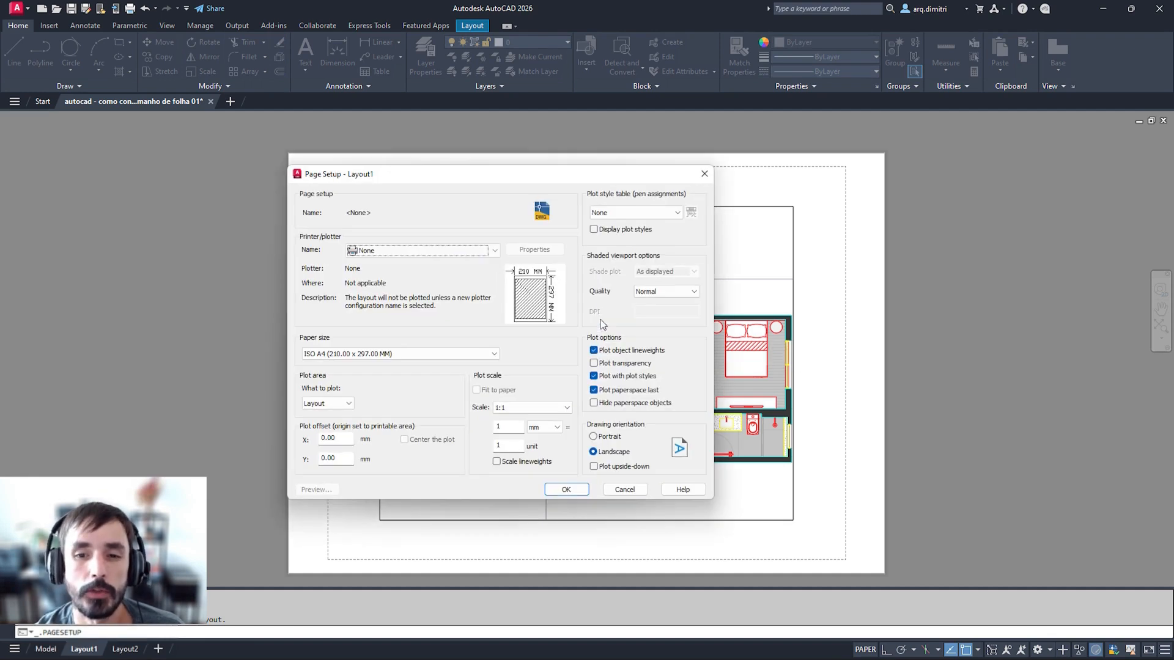
pyautogui.click(450, 248)
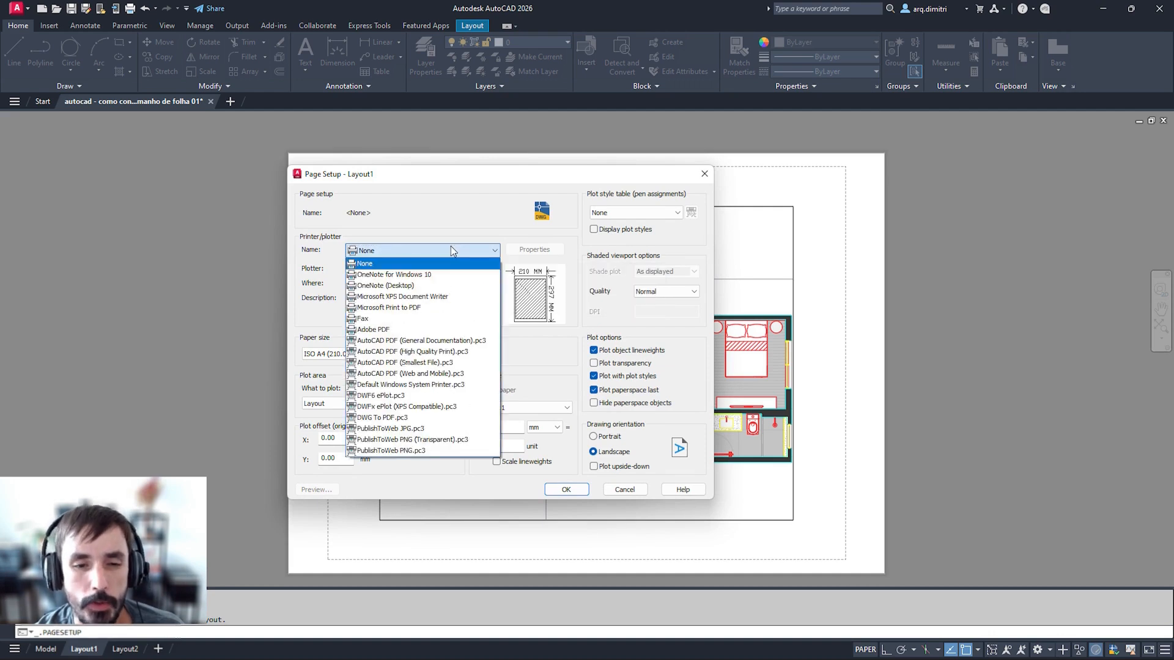
pyautogui.click(403, 419)
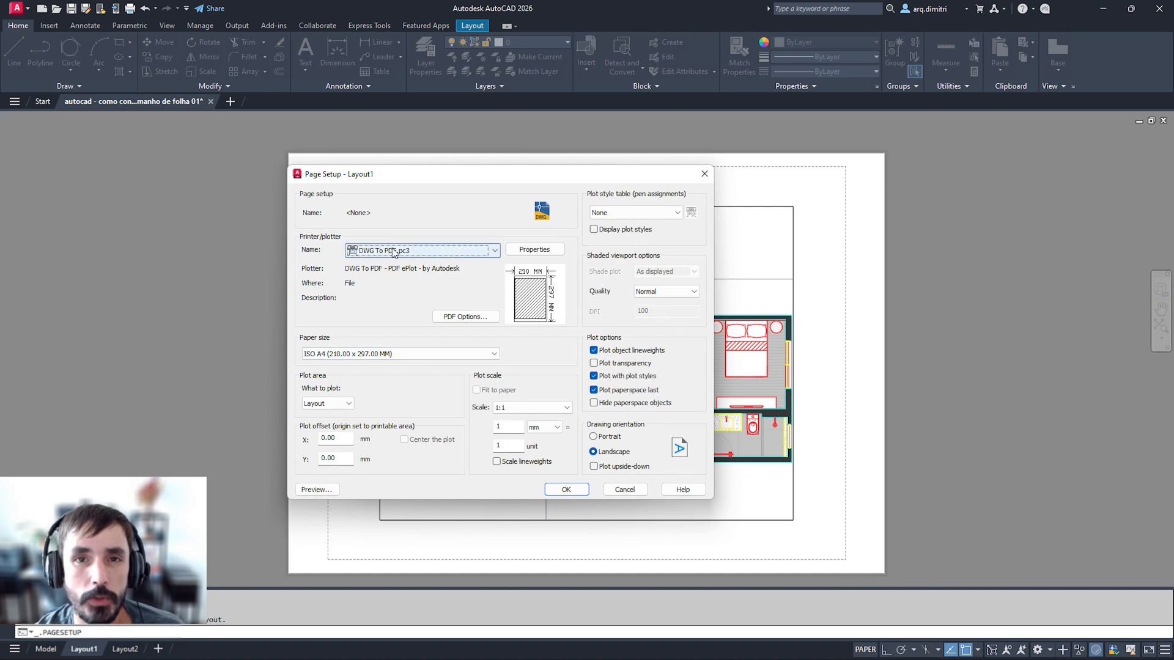
# - Set Layout1's paper size to ISO full bleed A2 (594.00 x 420.00 MM) and apply the page setup
pyautogui.click(390, 354)
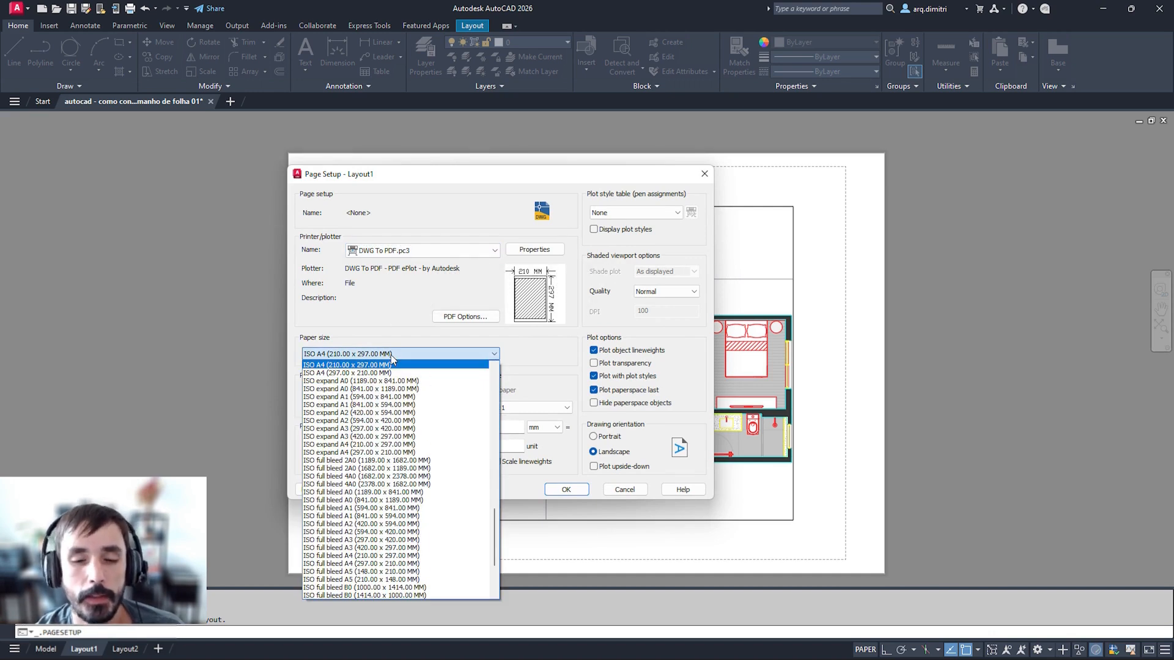
pyautogui.scroll(-3, 396, 492)
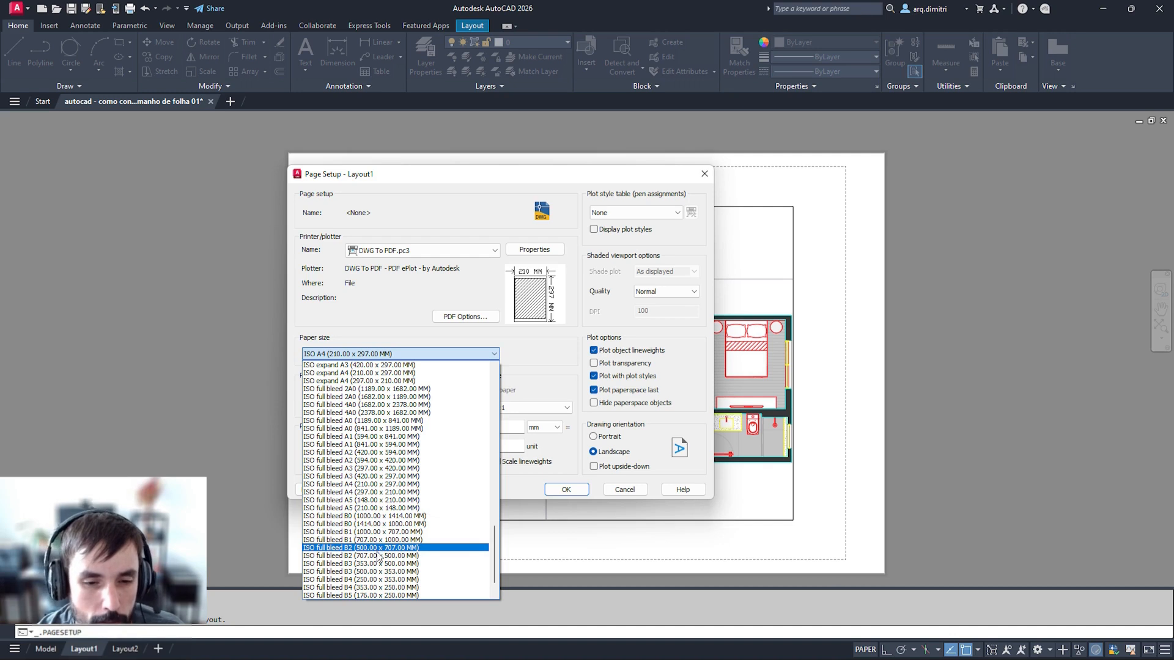
pyautogui.click(374, 461)
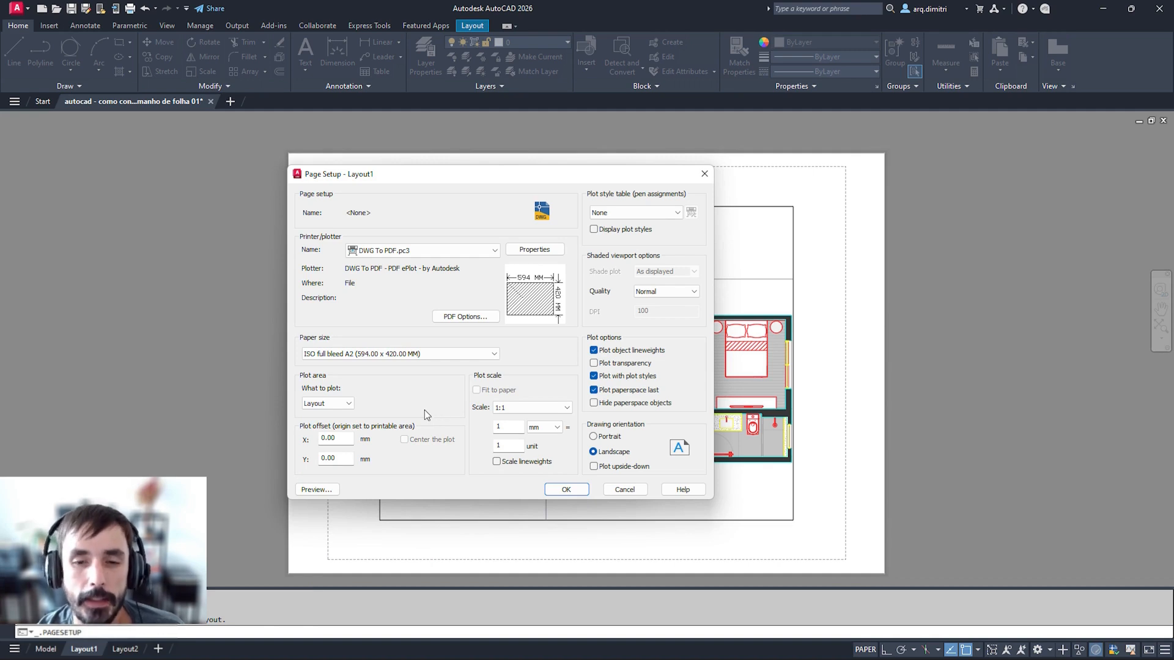
pyautogui.click(566, 489)
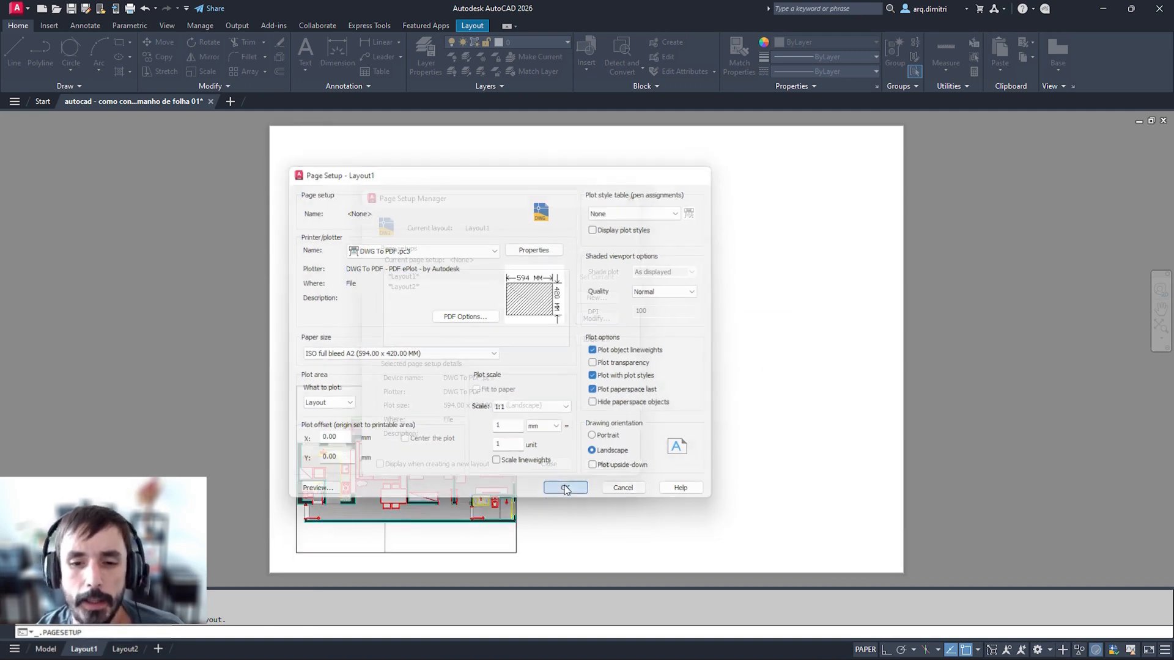
pyautogui.click(558, 466)
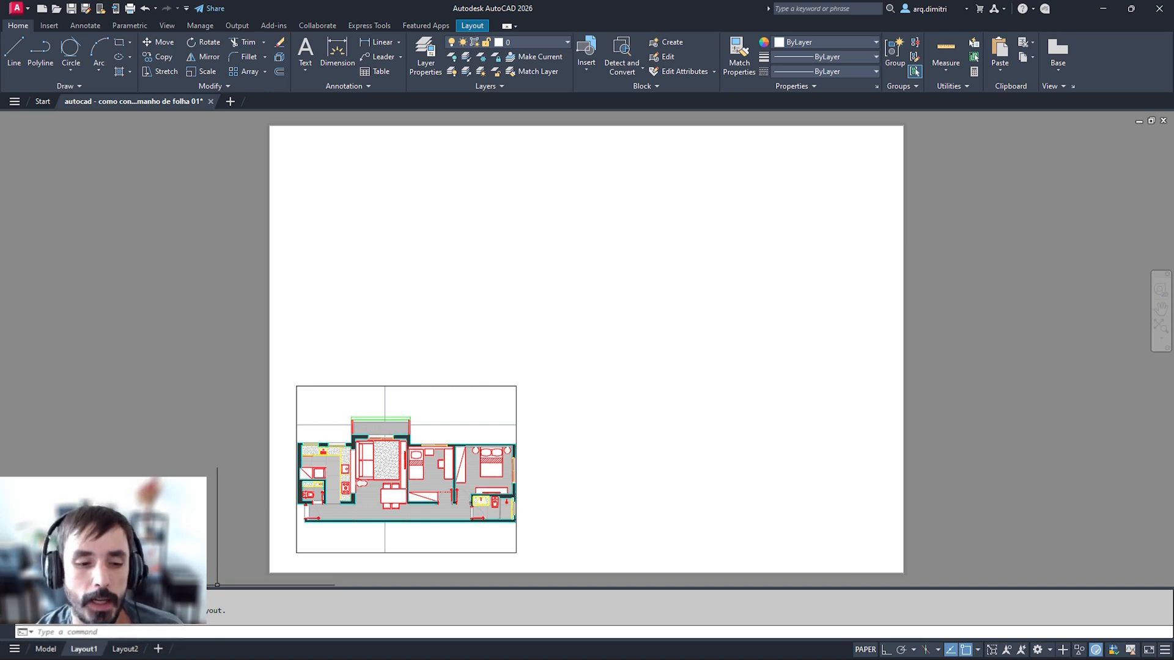
# - Open Layout2's page setup for modification and assign DWG To PDF.pc3 as its plotter
pyautogui.click(126, 649)
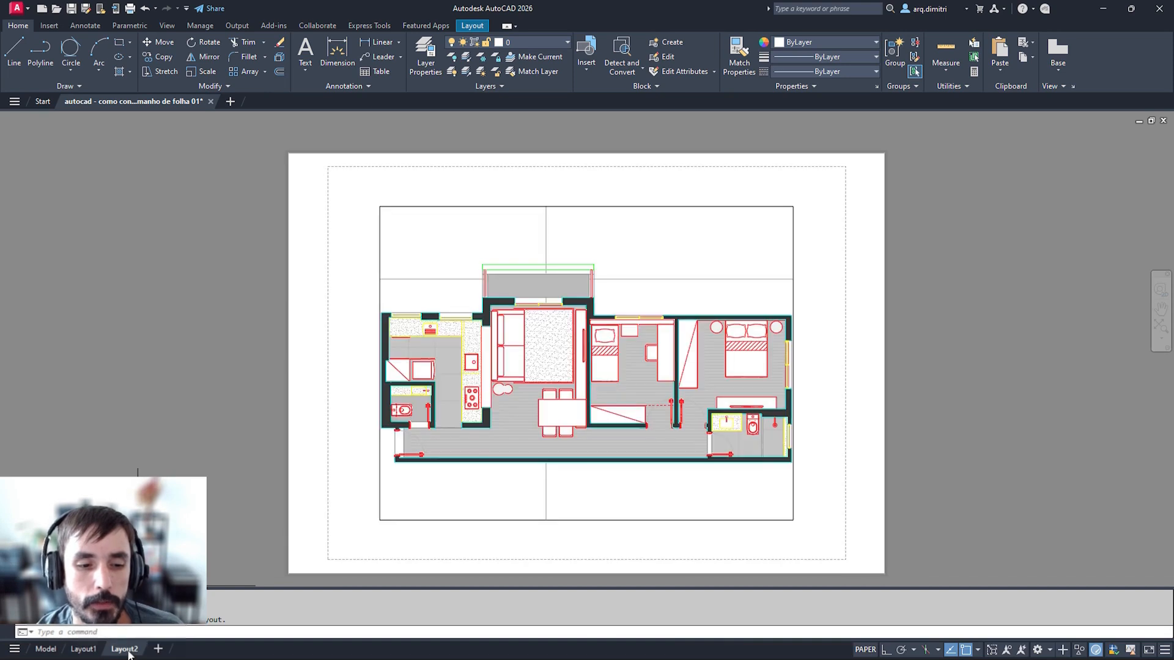
pyautogui.rightClick(126, 650)
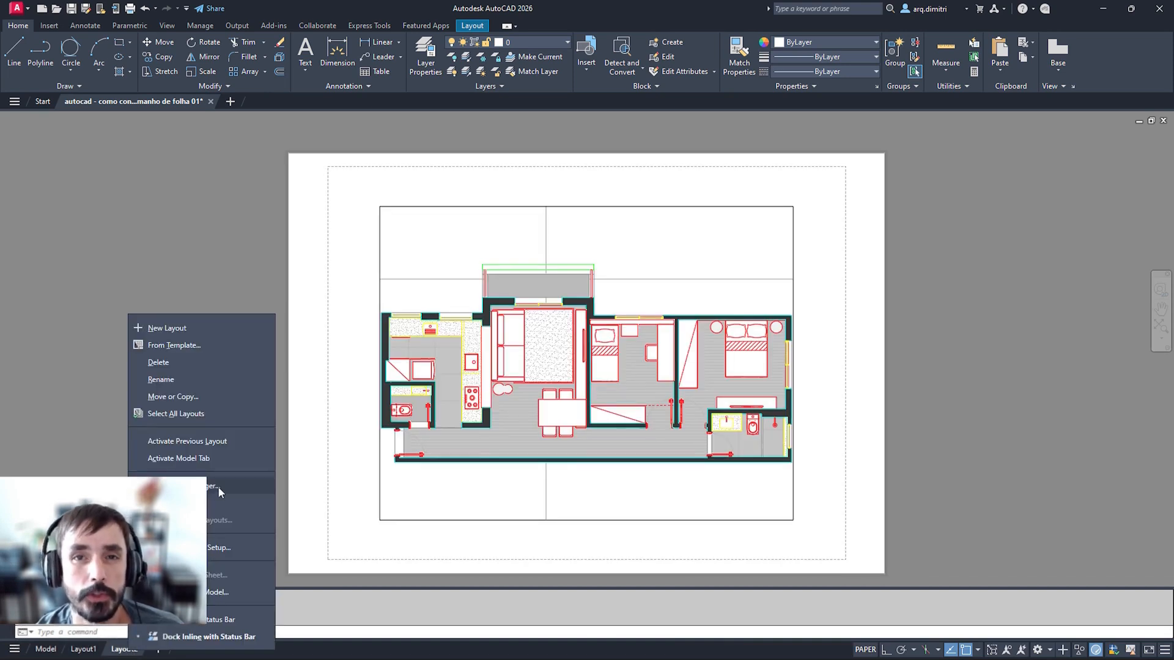
pyautogui.click(217, 486)
pyautogui.click(596, 318)
pyautogui.click(462, 250)
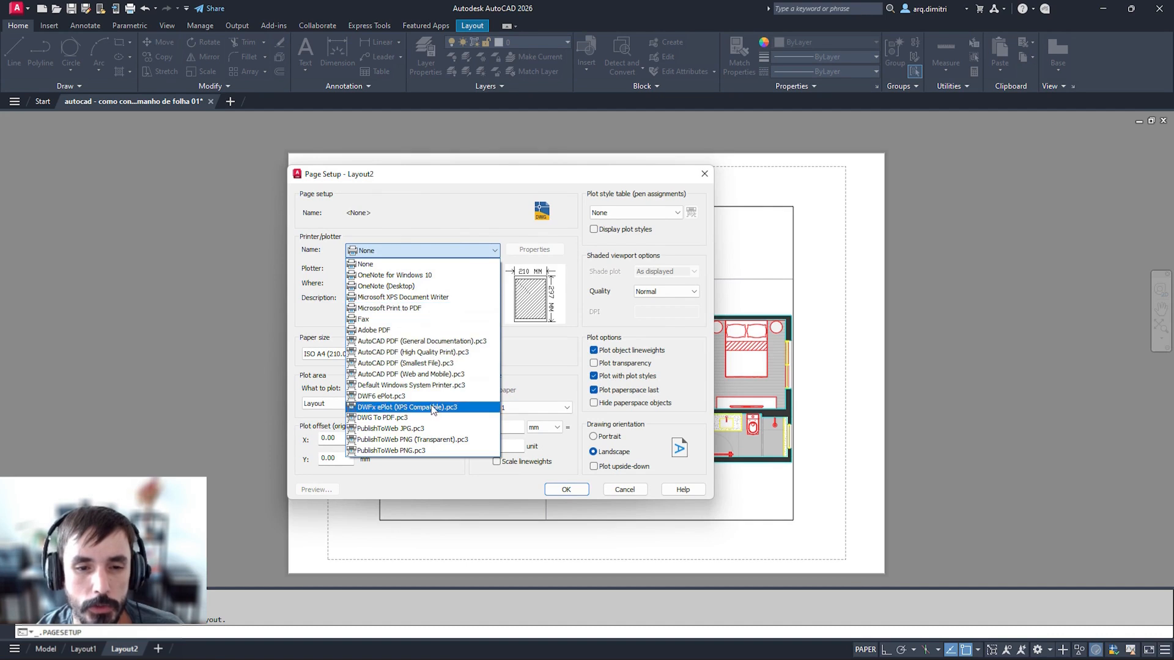
pyautogui.click(433, 418)
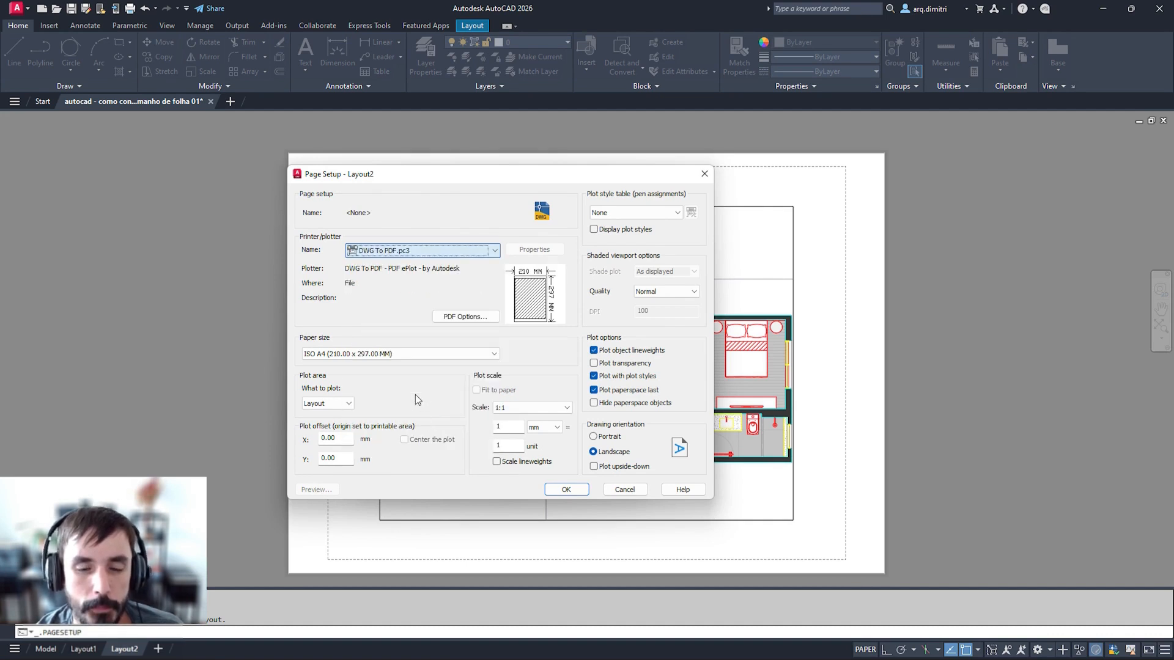
# - Set Layout2's paper size to ISO full bleed A1 (841.00 x 594.00 MM) and apply the page setup
pyautogui.click(401, 354)
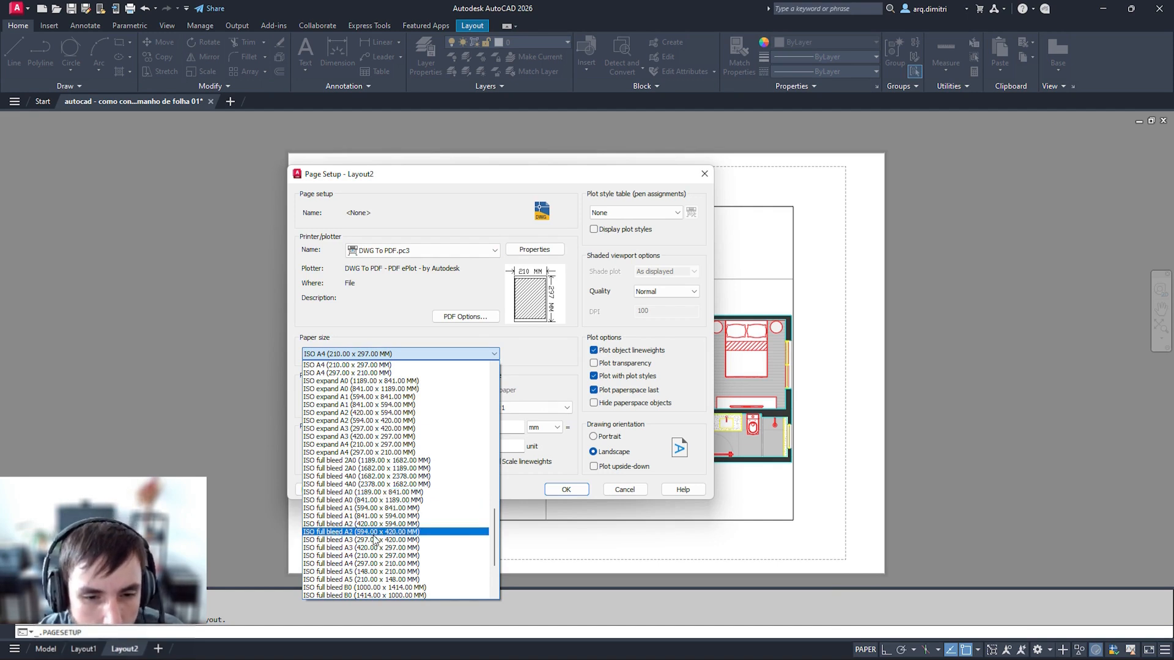
pyautogui.click(376, 507)
pyautogui.click(405, 354)
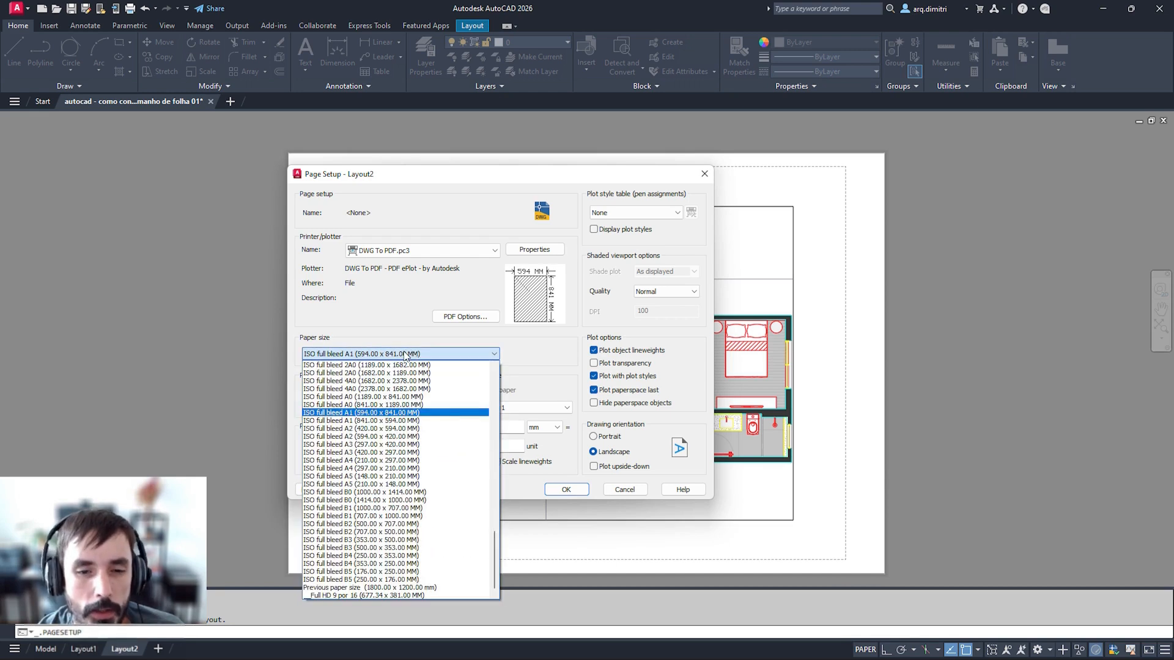
pyautogui.click(431, 421)
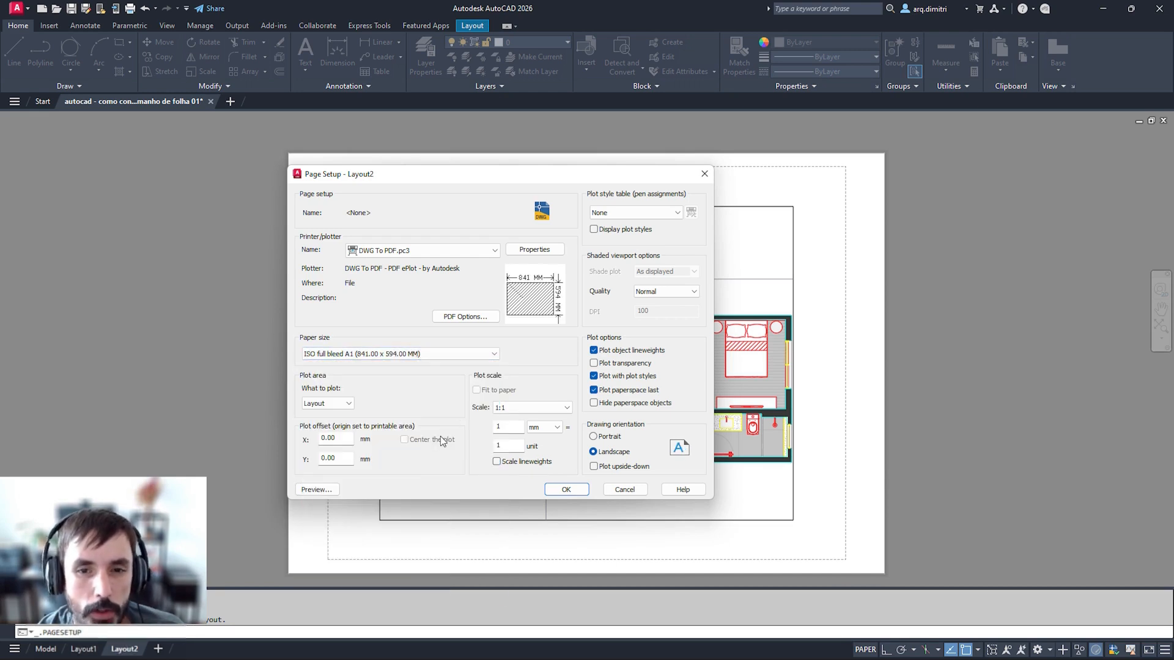
pyautogui.click(573, 490)
pyautogui.click(558, 464)
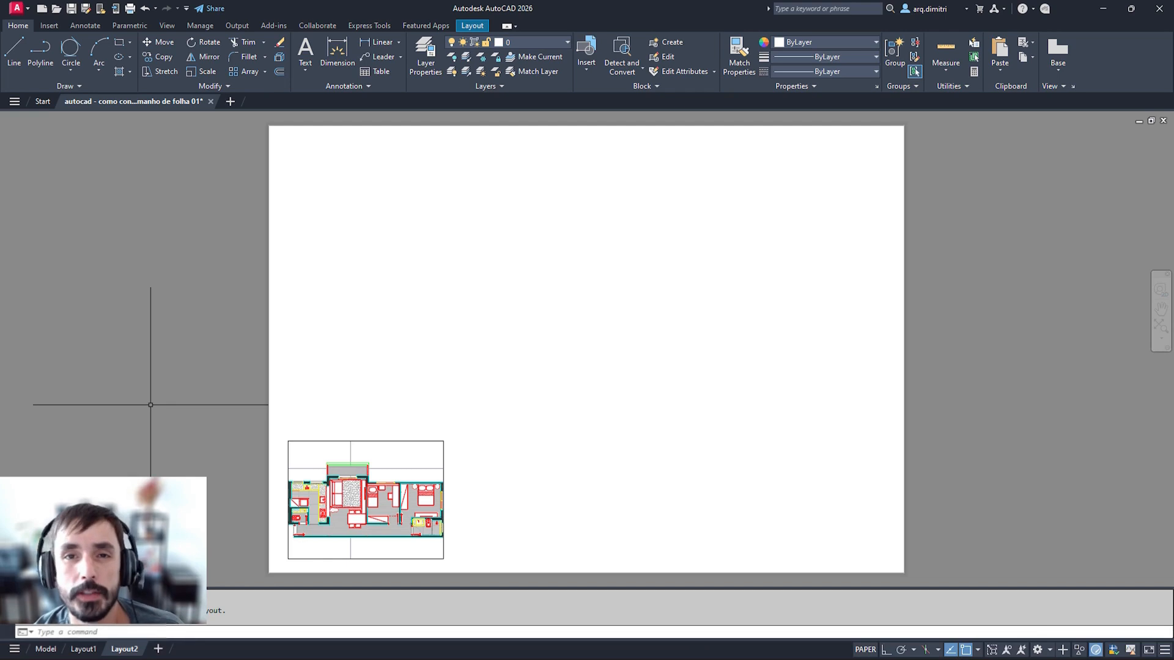
# - Create a copy of Layout2, keeping its A1 page setup
pyautogui.rightClick(127, 650)
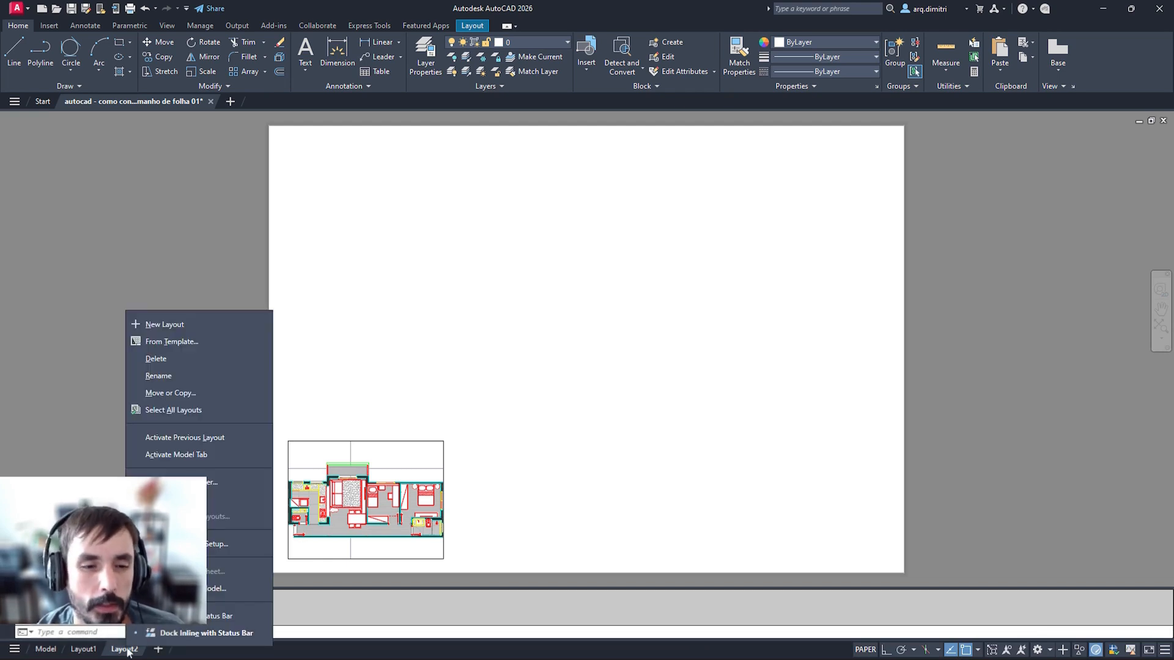
pyautogui.click(204, 392)
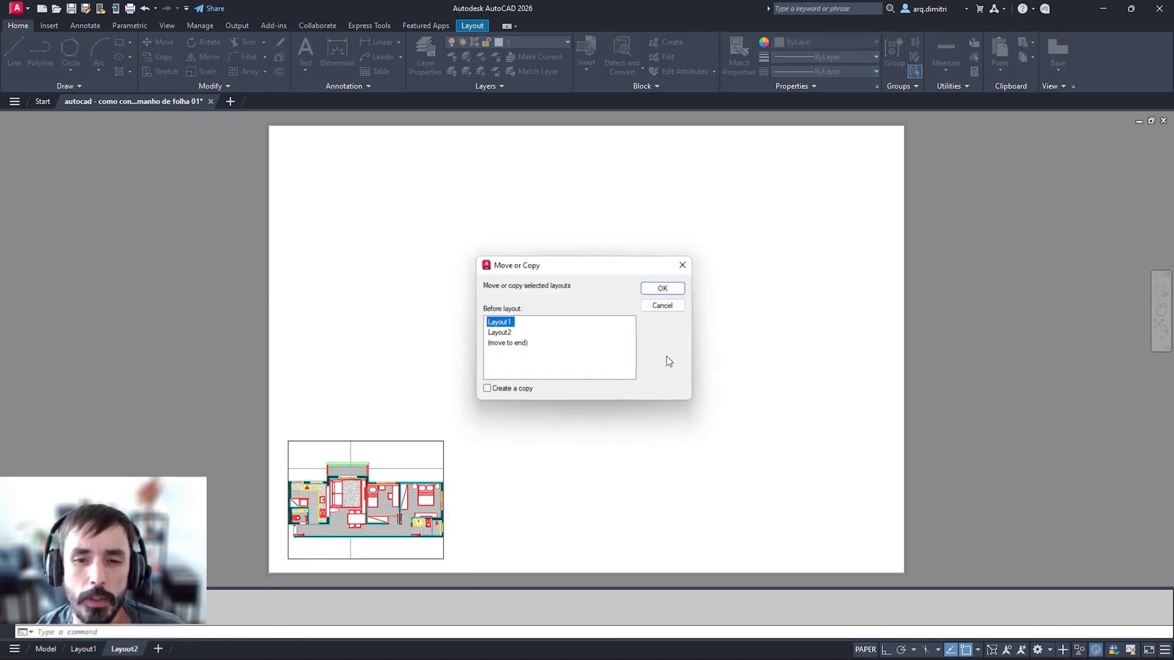
pyautogui.click(514, 333)
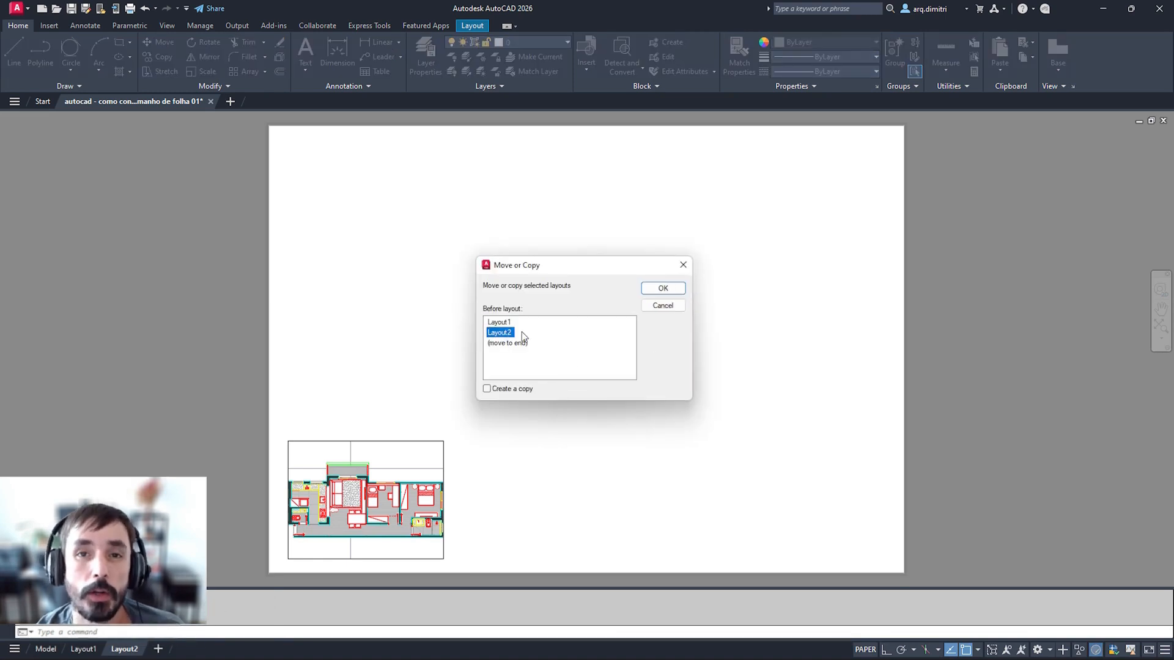
pyautogui.click(488, 388)
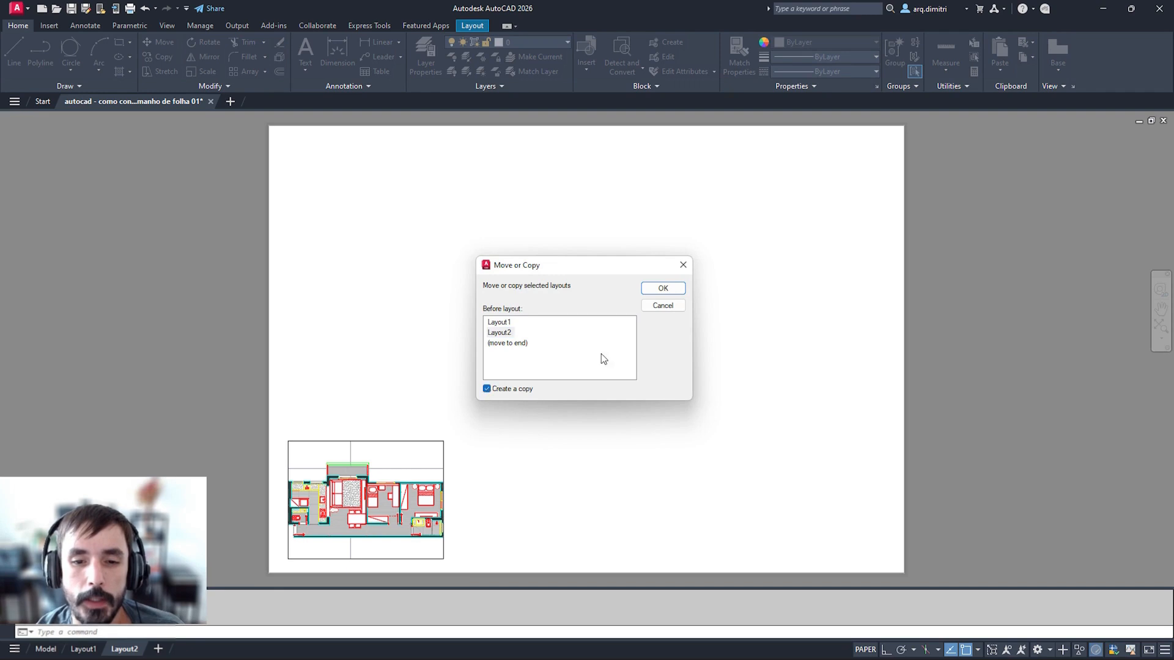
pyautogui.click(663, 289)
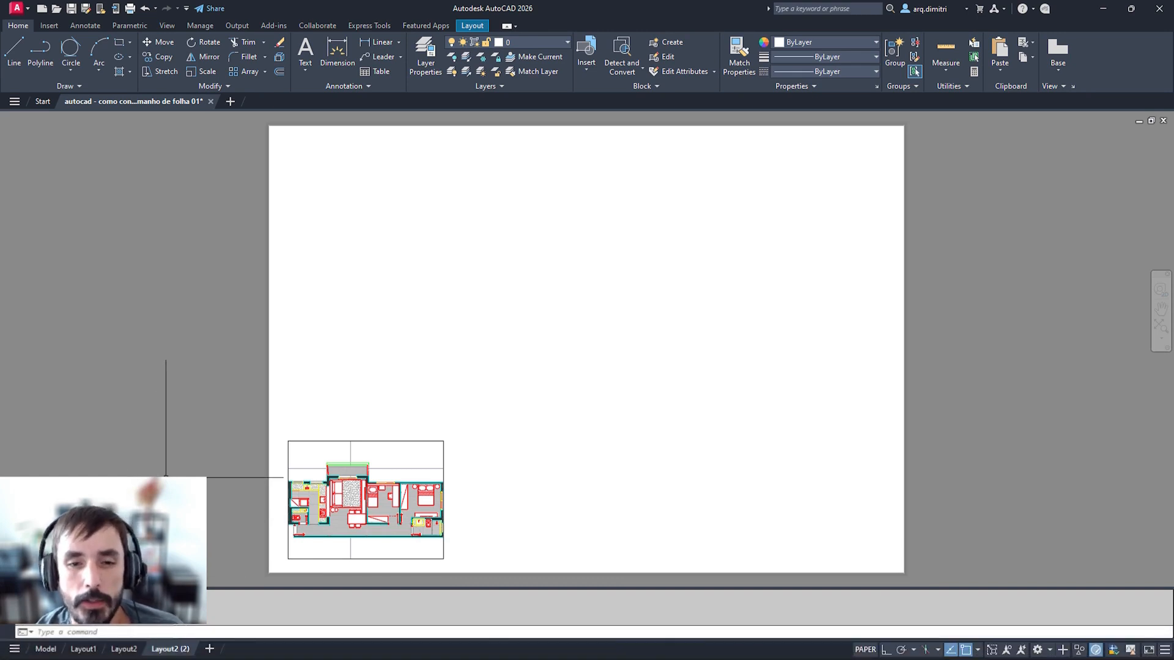
# - Rename Layout2 as PRANCHA 01 and its copy as PRANCHA 02
pyautogui.rightClick(133, 649)
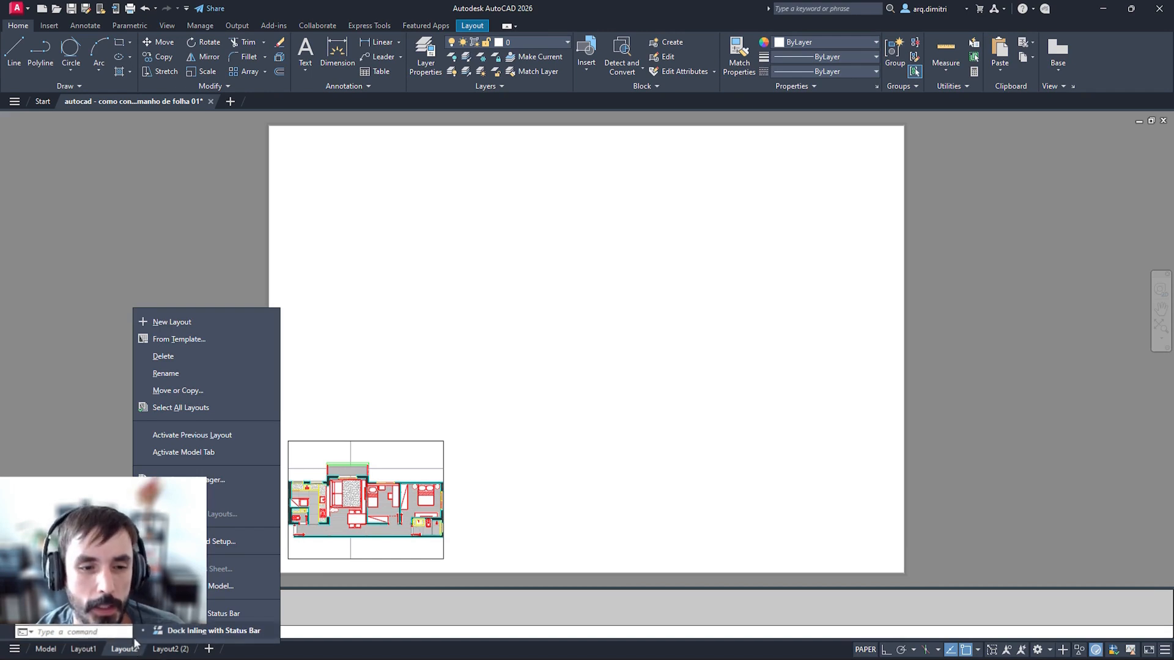
pyautogui.click(165, 373)
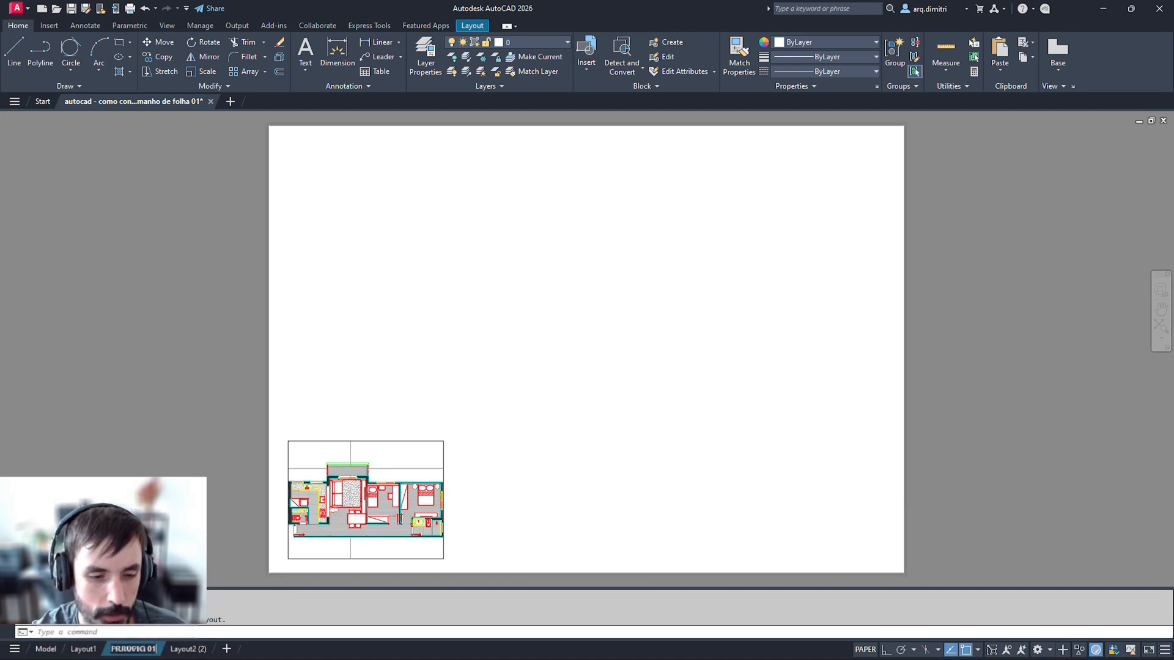
pyautogui.rightClick(196, 649)
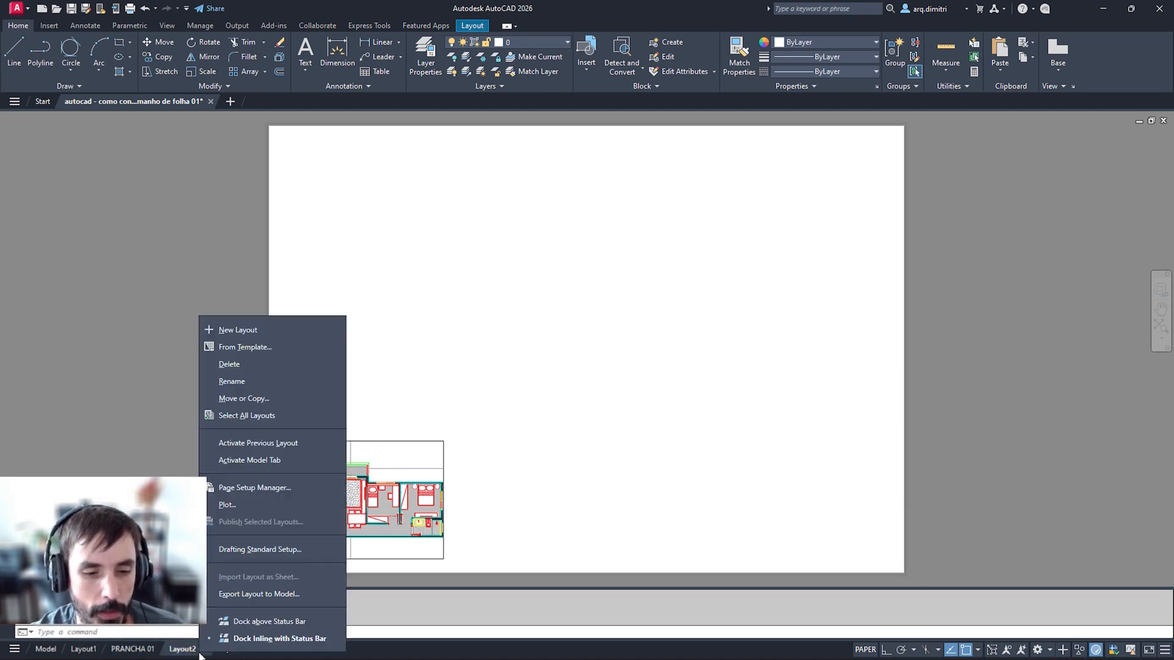
pyautogui.click(277, 381)
pyautogui.write('PRANCHA 02')
pyautogui.press('Return')
pyautogui.click(178, 307)
pyautogui.press('Escape')
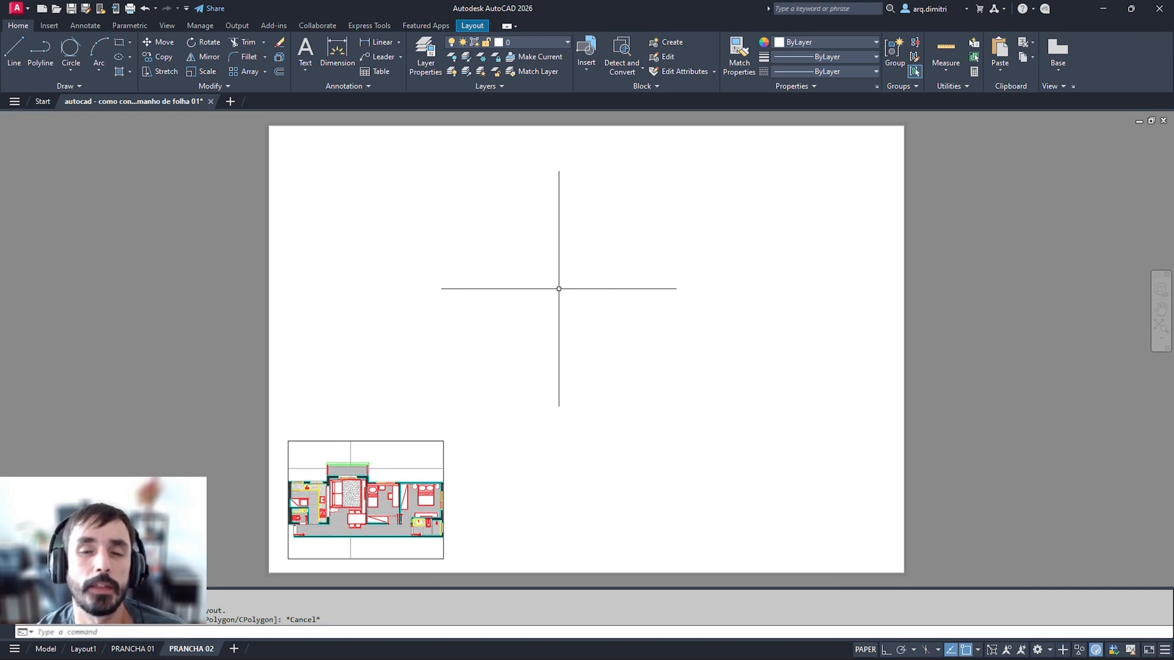
# - Enlarge the viewport on PRANCHA 02 by stretching its upper-right corner to near the sheet's upper-right corner, almost filling the page
pyautogui.click(411, 441)
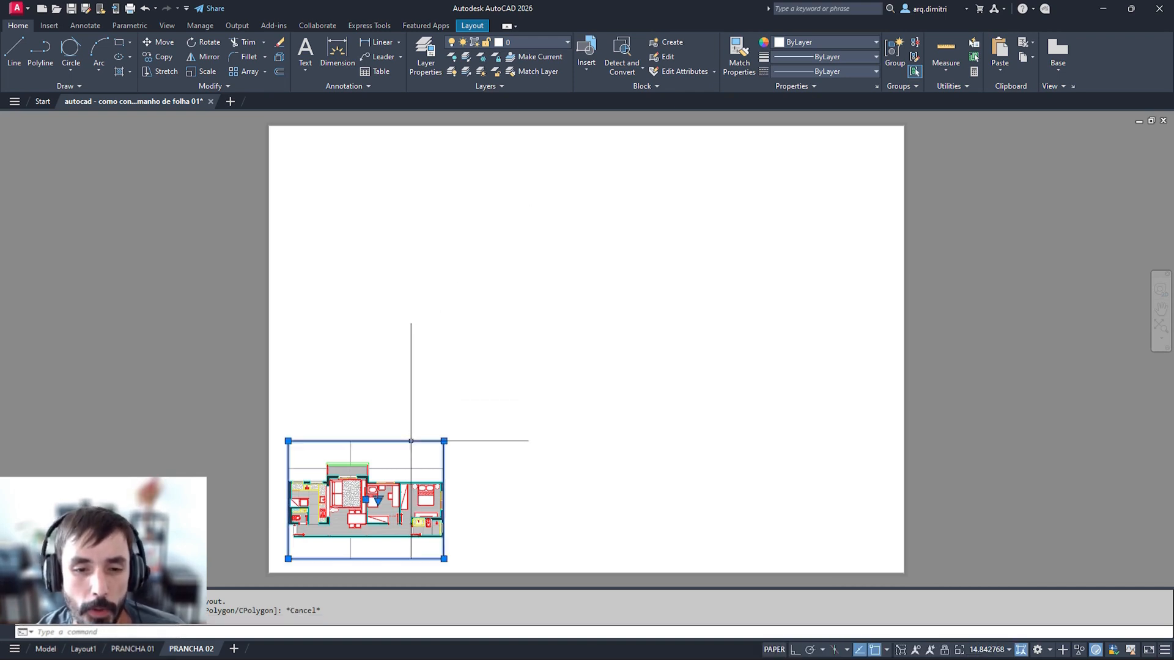
pyautogui.click(444, 441)
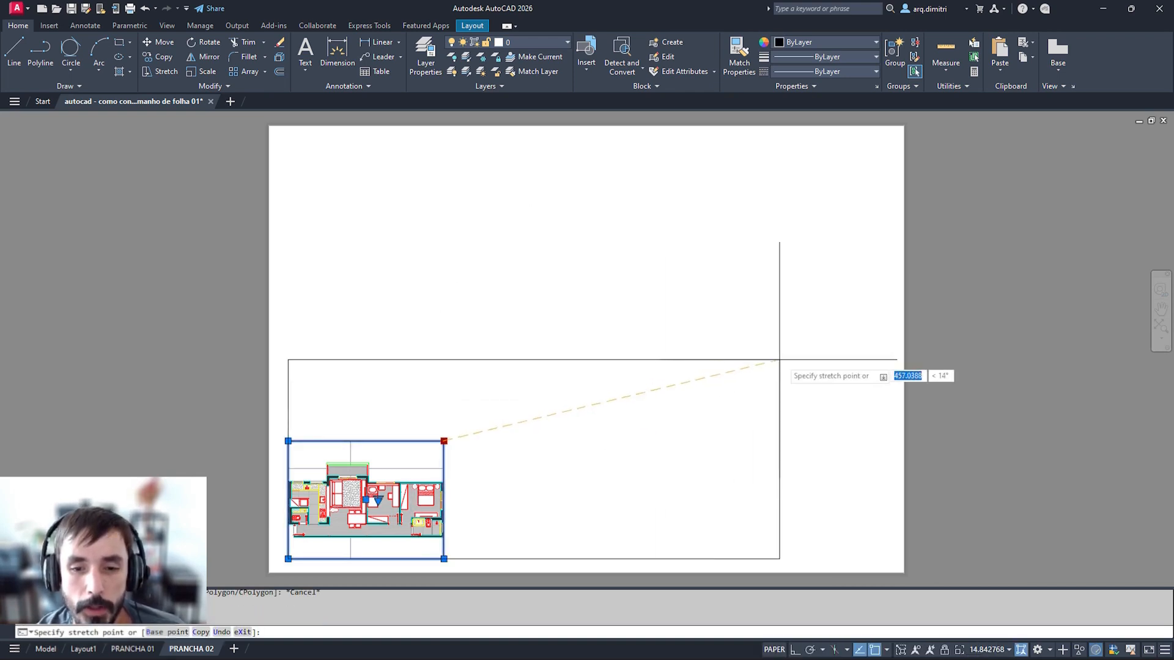
pyautogui.click(891, 139)
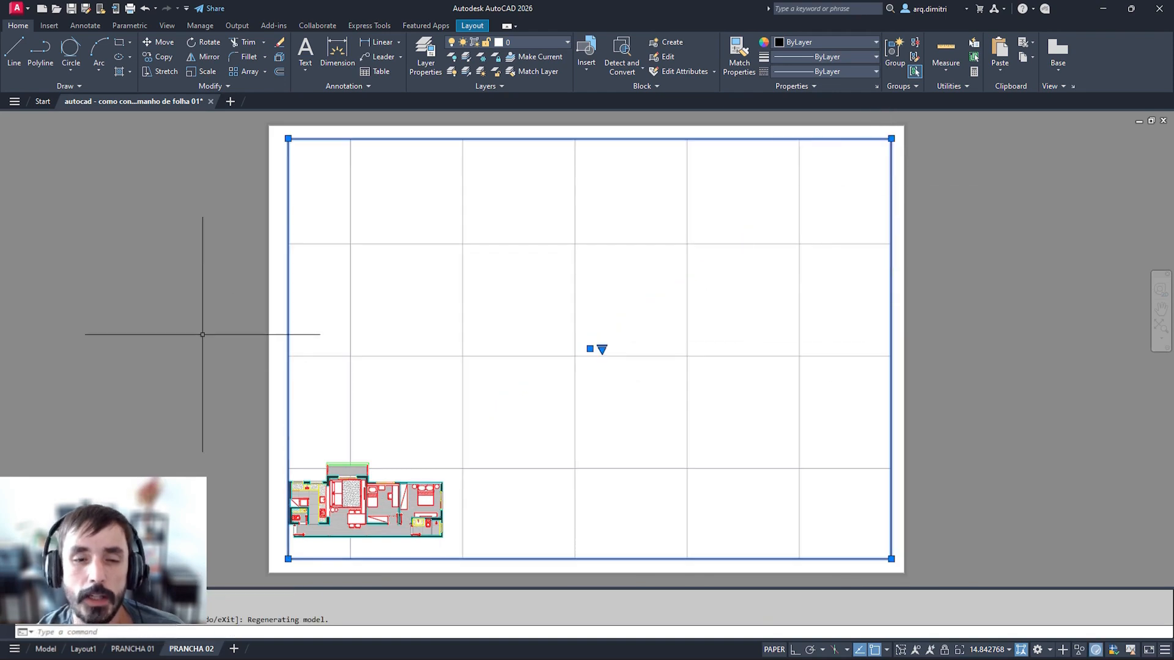